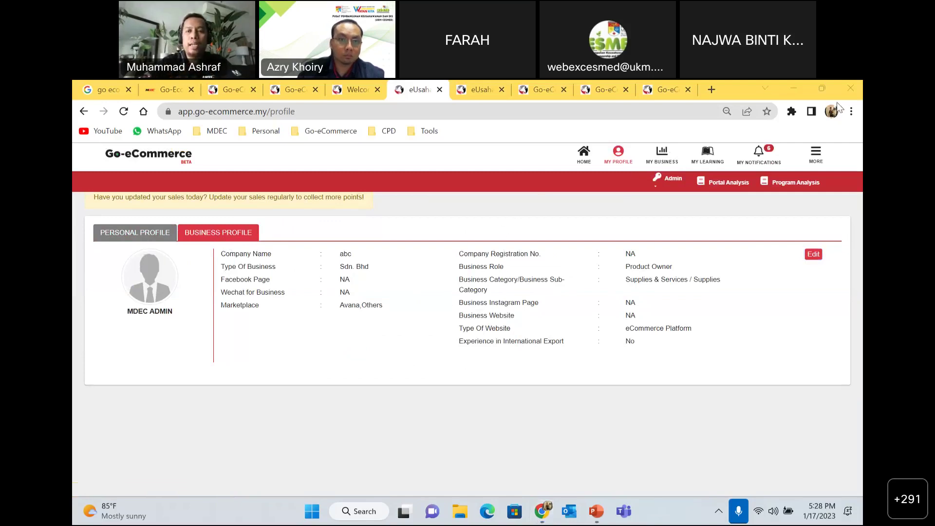
- Open the My Business page and display the company's sales and expenses for the year 2022
left_click(675, 153)
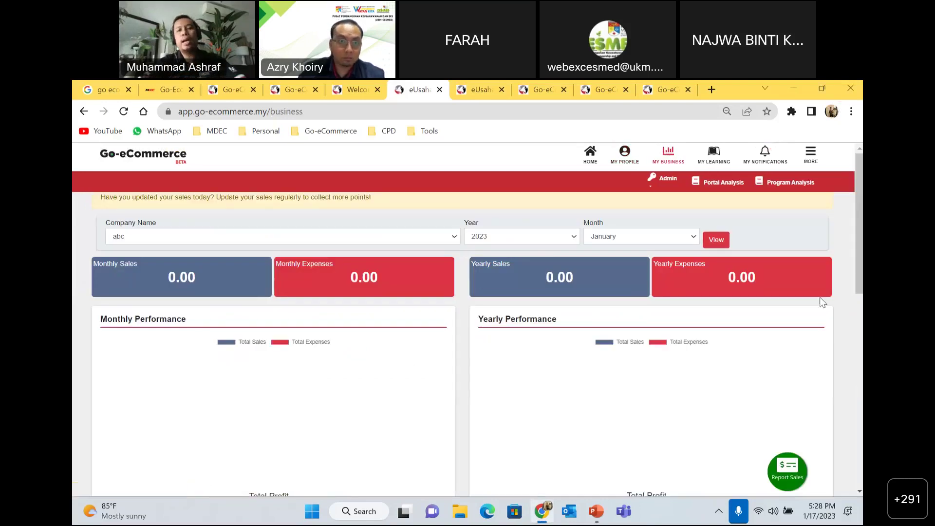
scroll(646, 334, "down", 1)
scroll(423, 300, "down", 1)
scroll(632, 256, "up", 2)
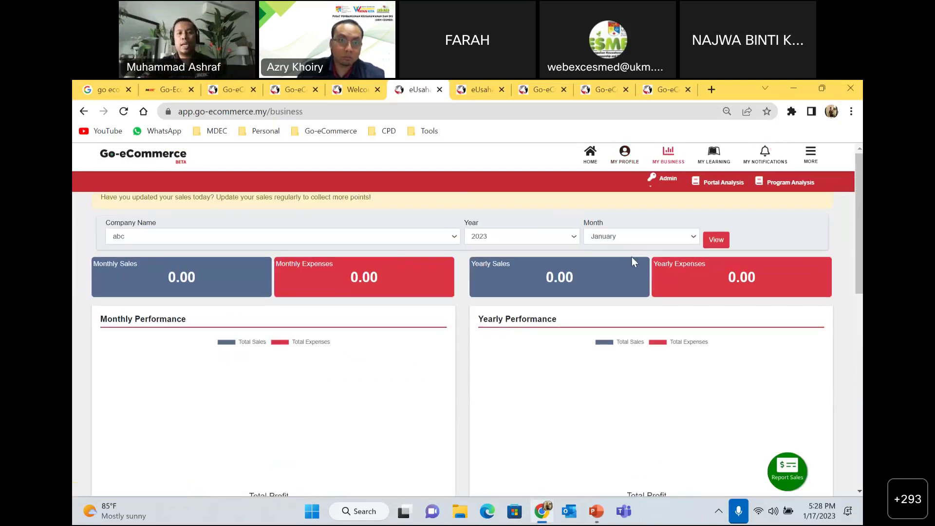
left_click(569, 237)
left_click(543, 311)
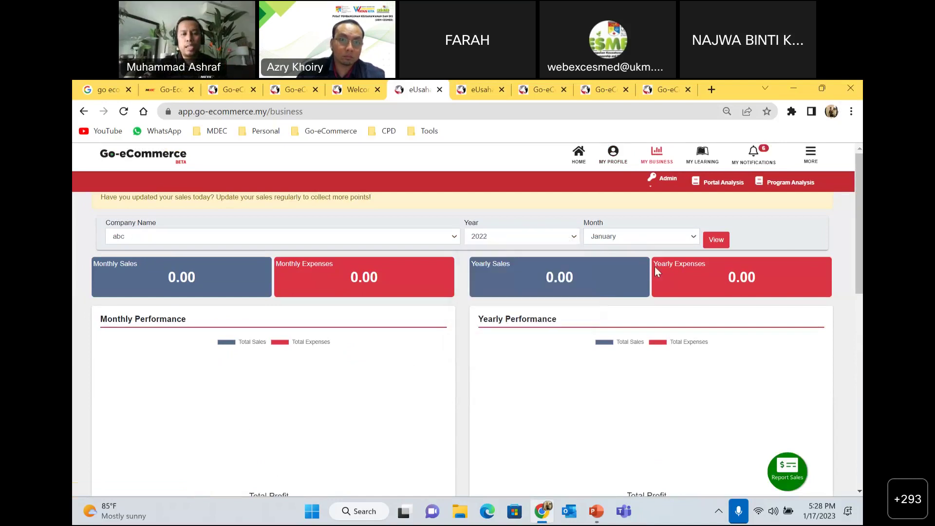
left_click(724, 239)
left_click(685, 241)
left_click(764, 217)
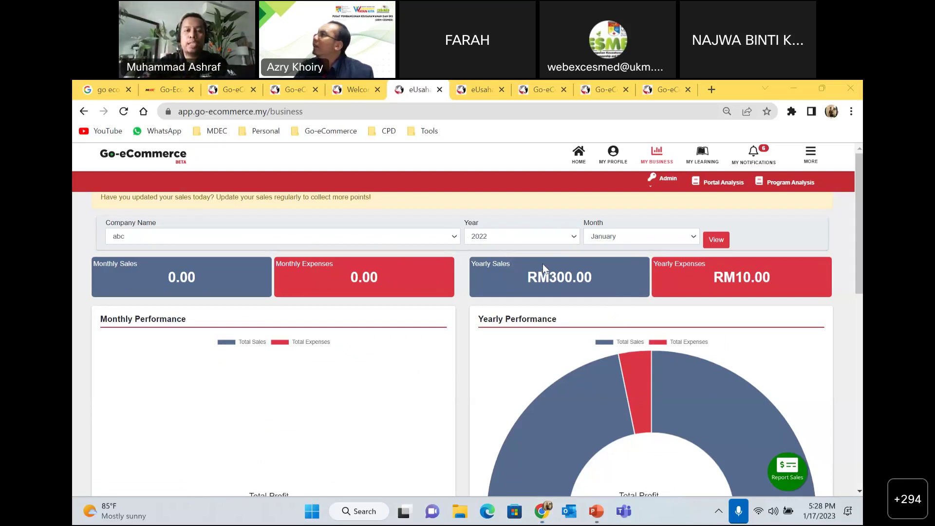
- Examine the monthly and yearly performance charts and the sales and expenses entry forms below them
scroll(413, 273, "down", 1)
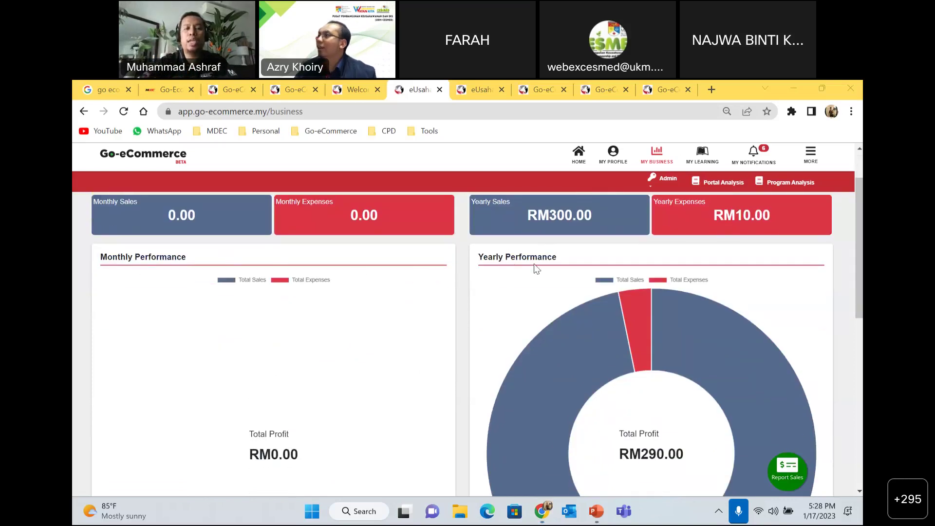
scroll(383, 265, "up", 1)
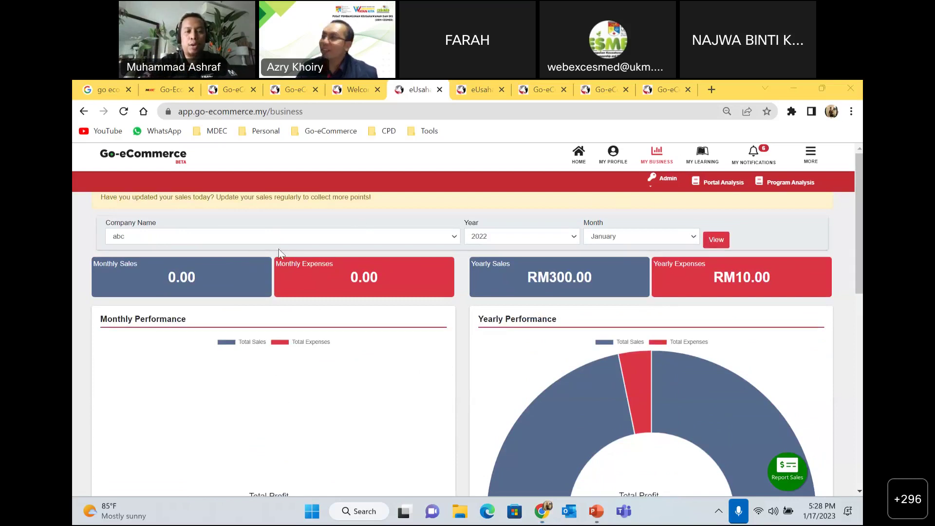
scroll(388, 284, "down", 2)
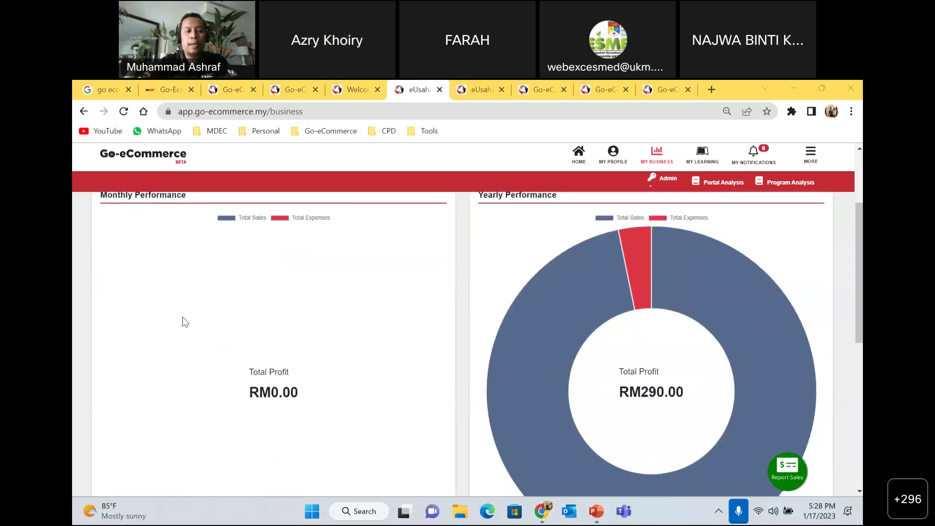
scroll(501, 292, "down", 2)
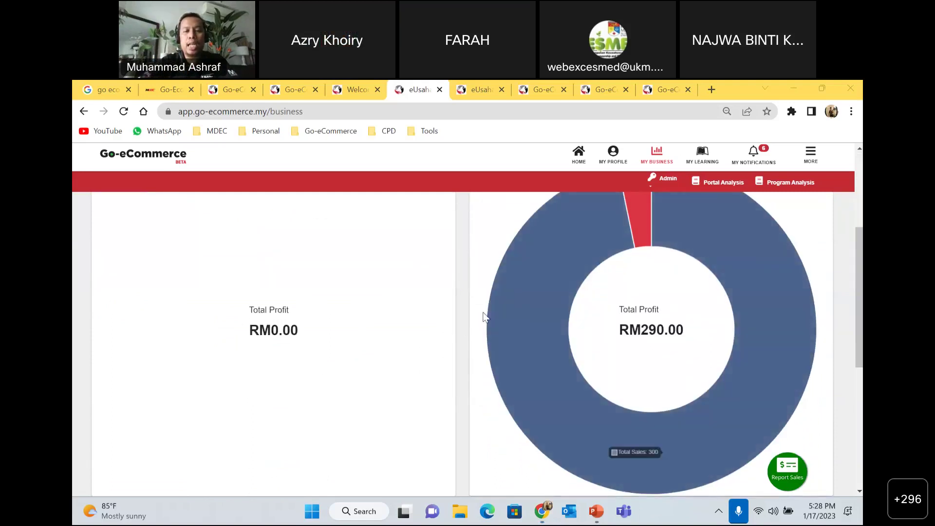
scroll(556, 309, "down", 3)
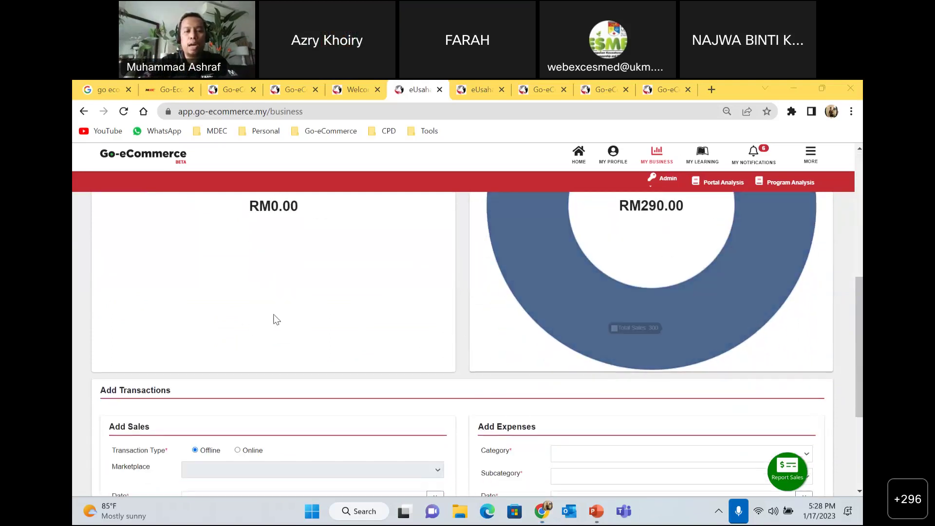
scroll(297, 321, "up", 6)
scroll(434, 297, "down", 3)
scroll(445, 291, "down", 6)
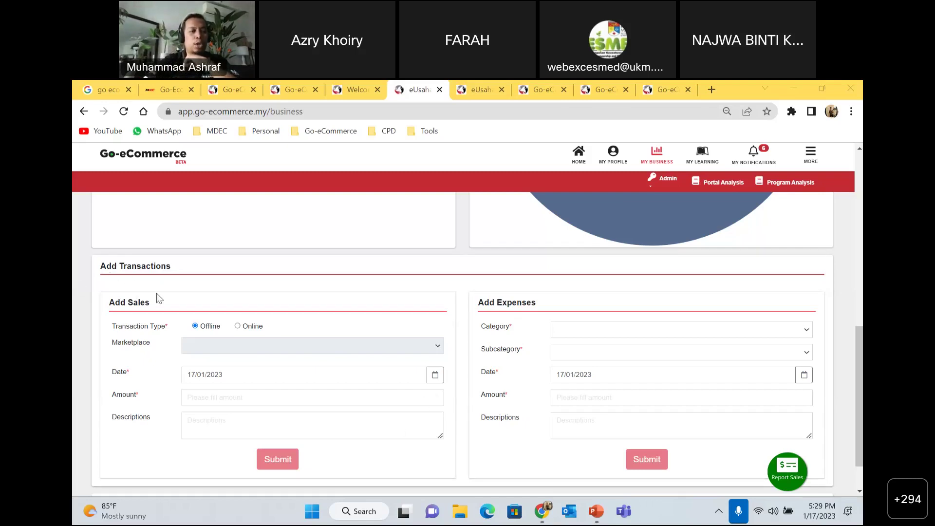
scroll(120, 297, "down", 1)
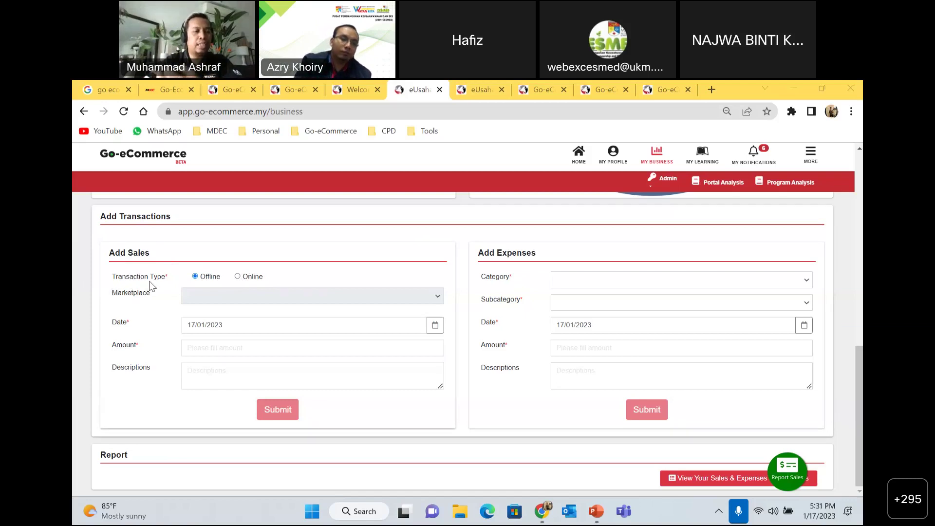
- Fill in the sales form as an Online sale via Social Media, dated 16/01/2023, amount 100, description "kerepek"
left_click(238, 278)
left_click(373, 298)
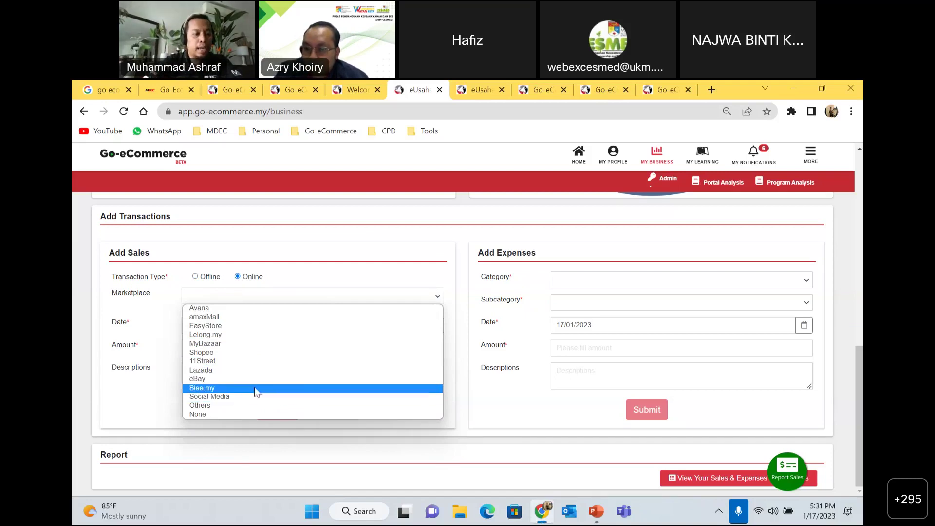
left_click(229, 397)
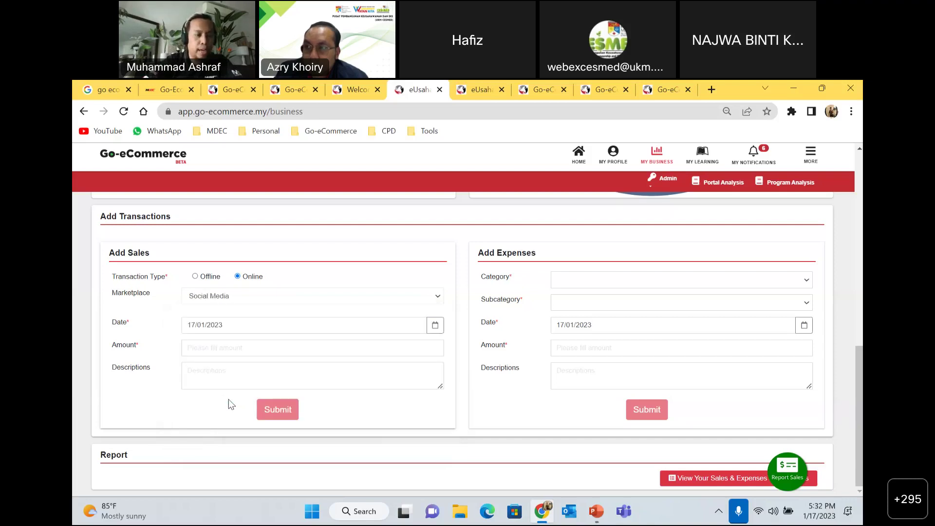
left_click(436, 325)
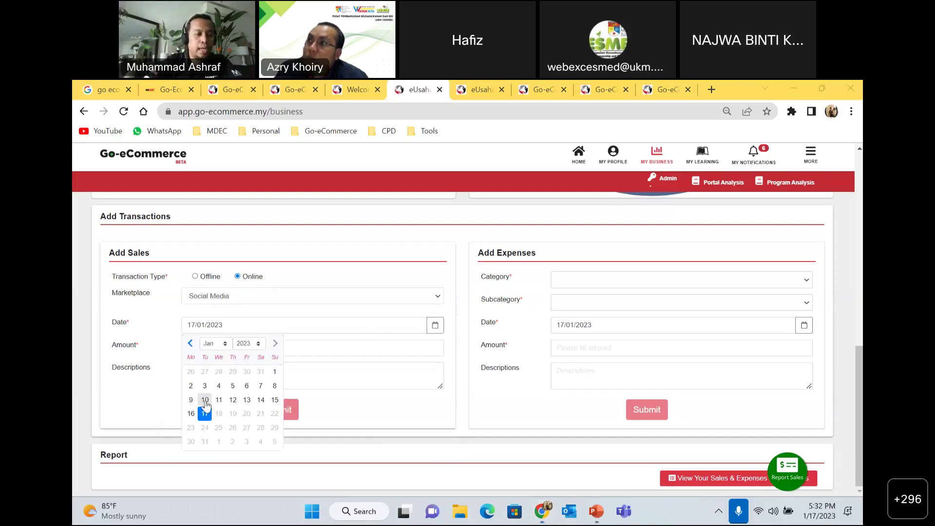
left_click(191, 414)
left_click(229, 347)
type("100")
left_click(222, 378)
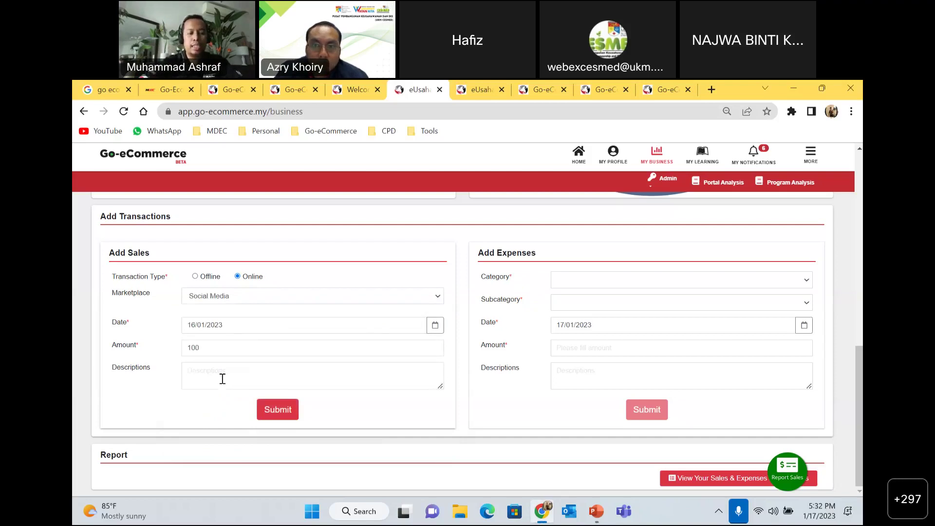
type("kerepek")
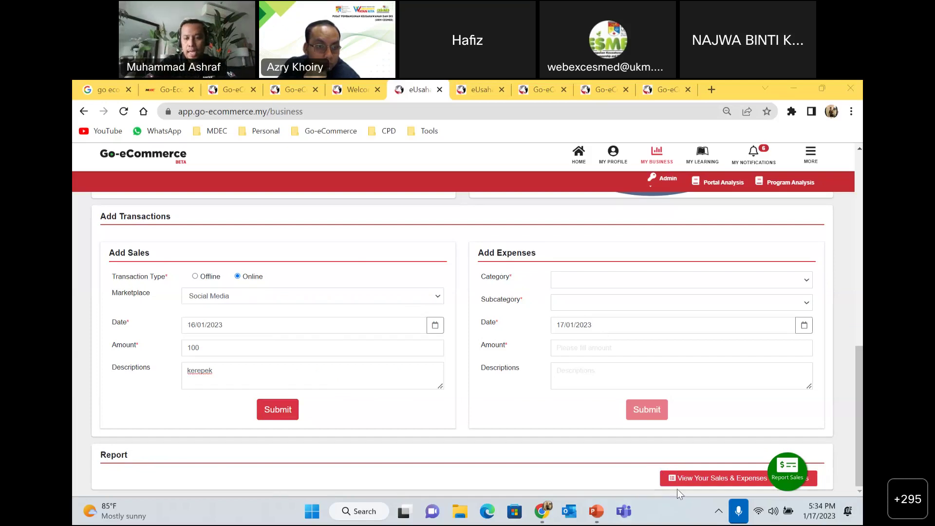
- Open the sales and expenses report and examine the transaction list's rows and columns, including descriptions and edit options
left_click(738, 483)
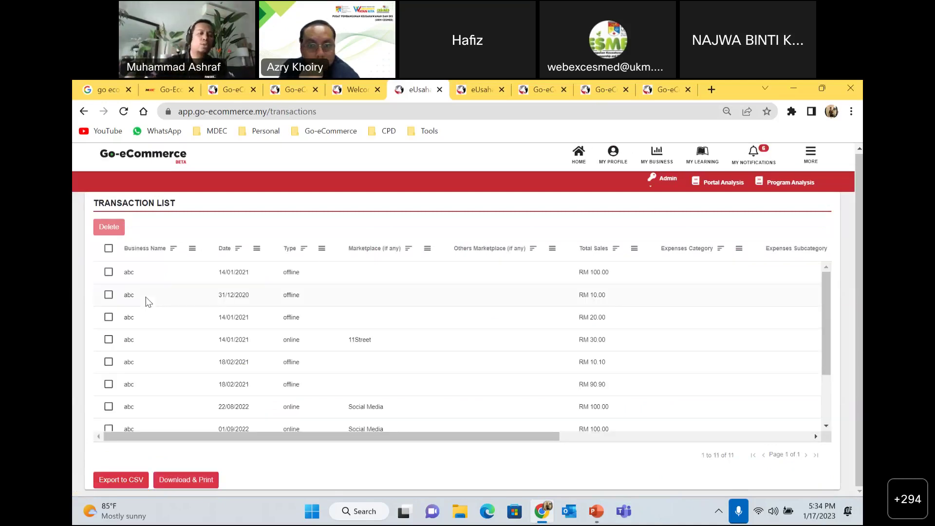
scroll(273, 314, "down", 2)
scroll(403, 349, "up", 3)
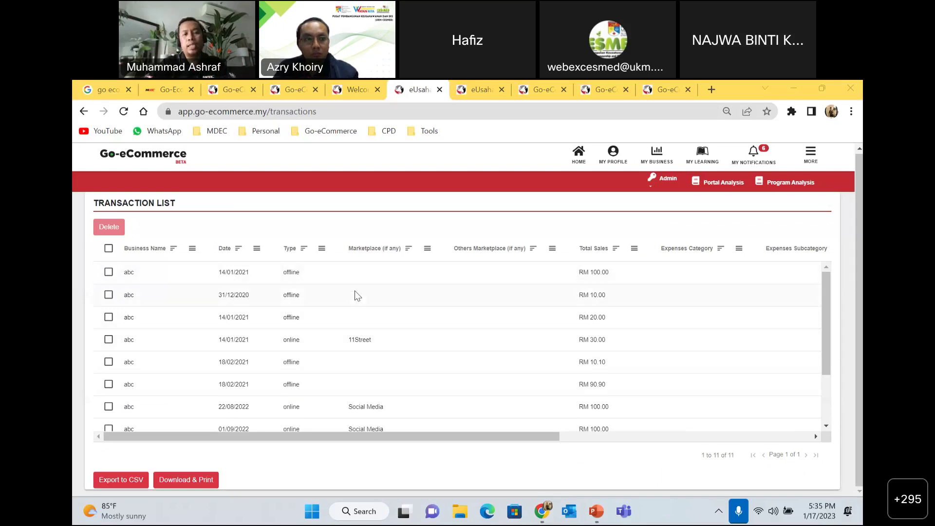
scroll(408, 295, "right", 3)
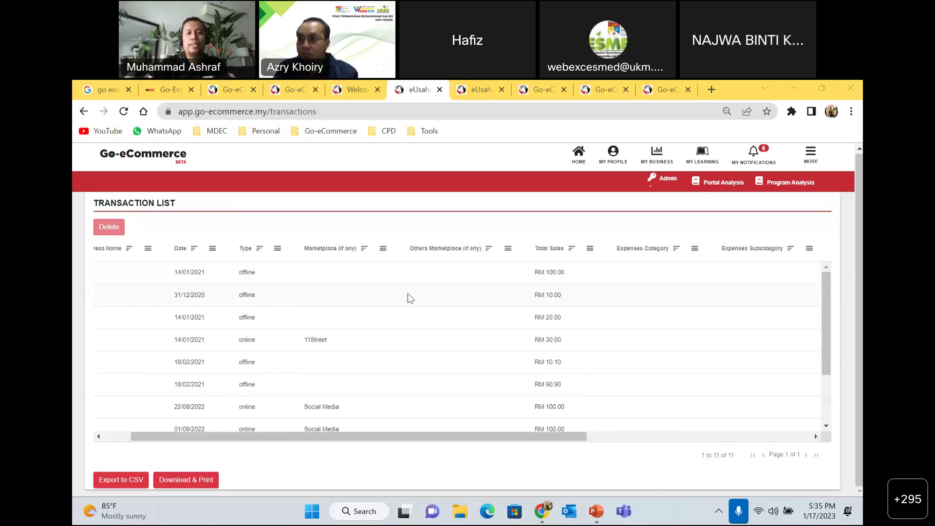
scroll(438, 302, "right", 2)
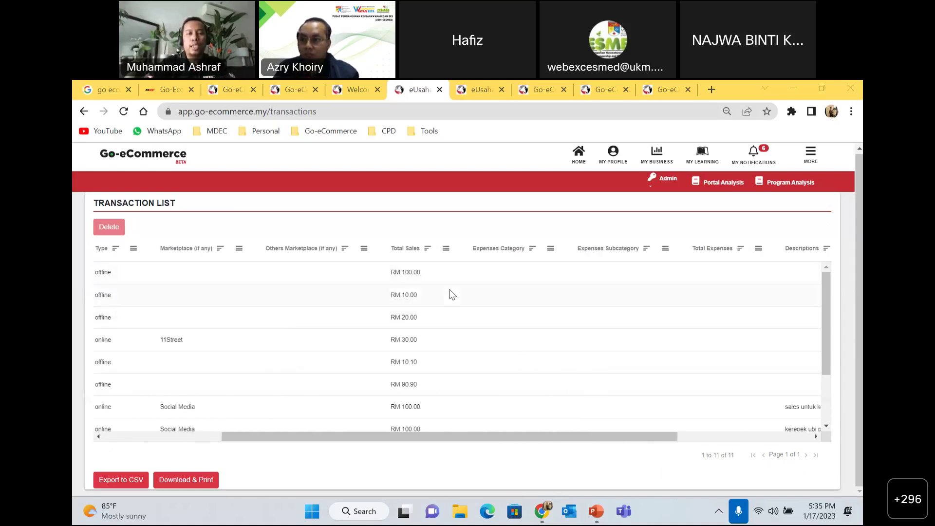
scroll(414, 299, "right", 3)
scroll(413, 292, "right", 3)
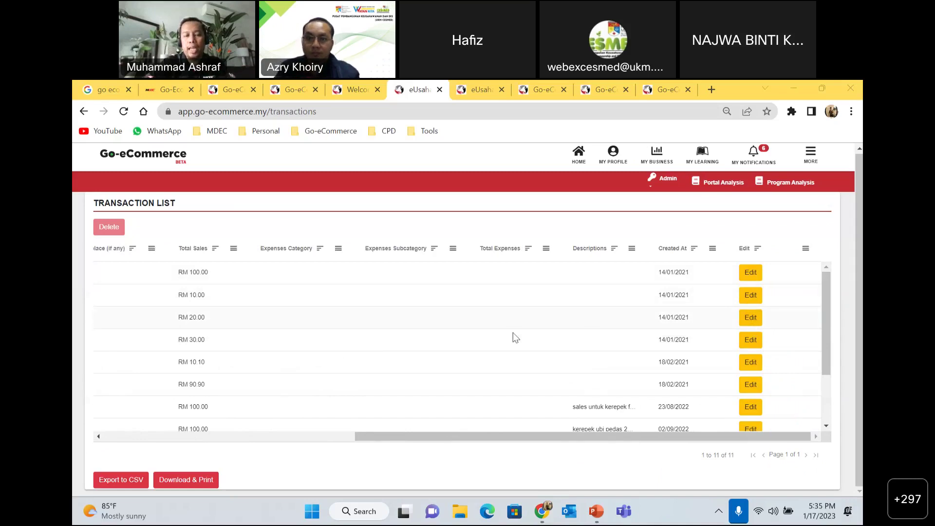
scroll(516, 337, "left", 10)
scroll(516, 337, "down", 2)
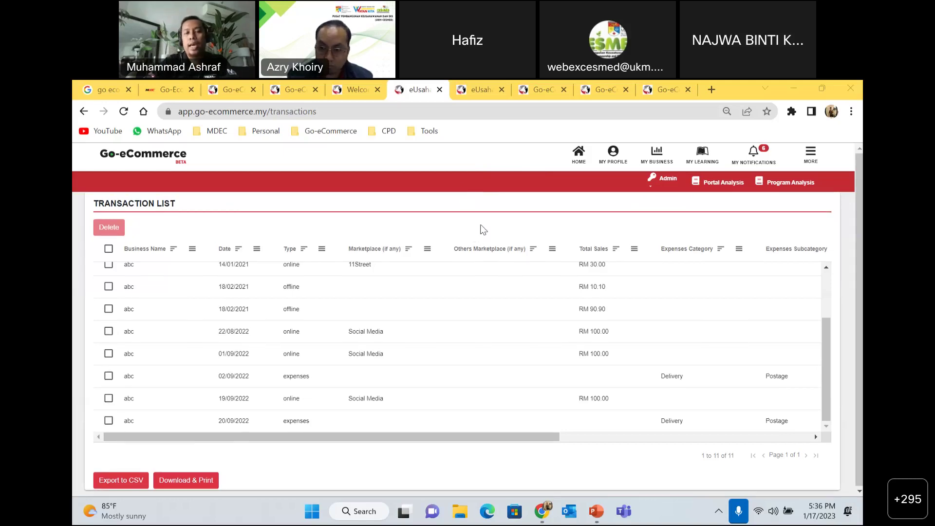
scroll(433, 307, "up", 2)
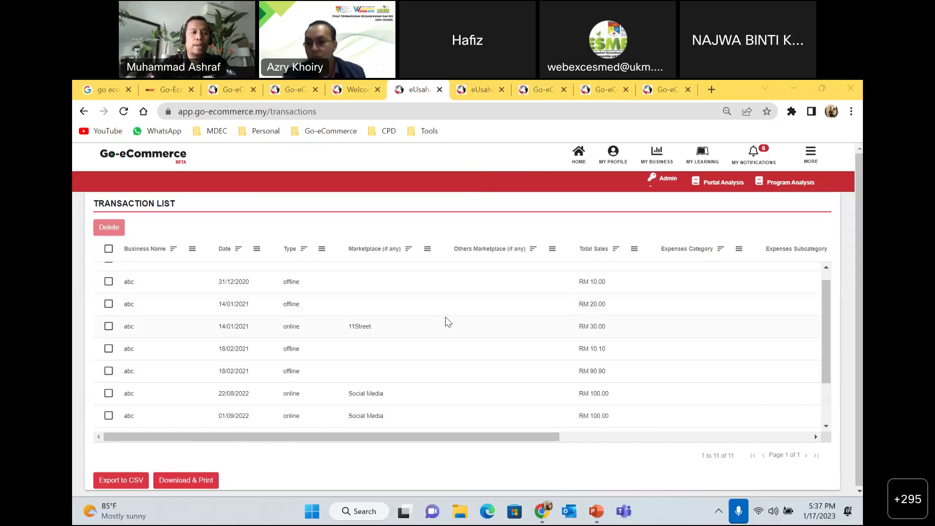
scroll(443, 326, "up", 1)
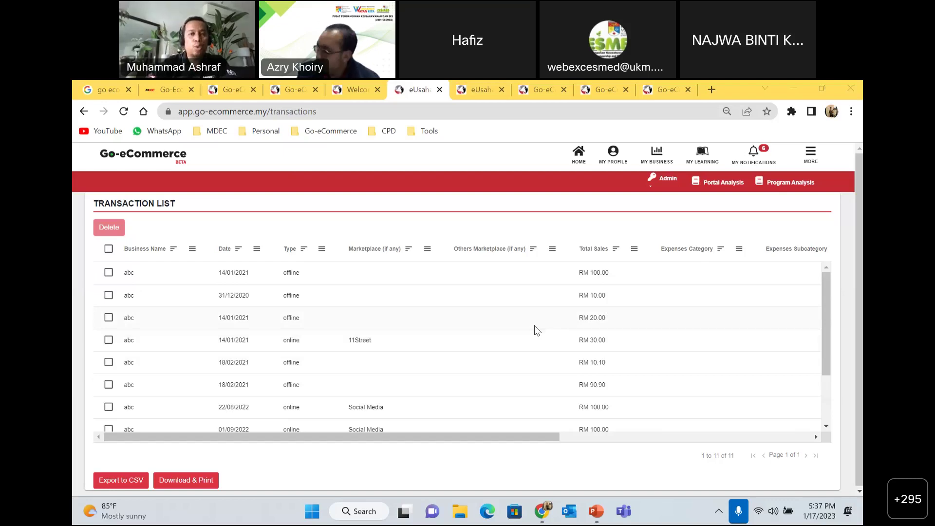
- Return to the My Business page and review it down to the report section
left_click(657, 158)
scroll(583, 309, "down", 1)
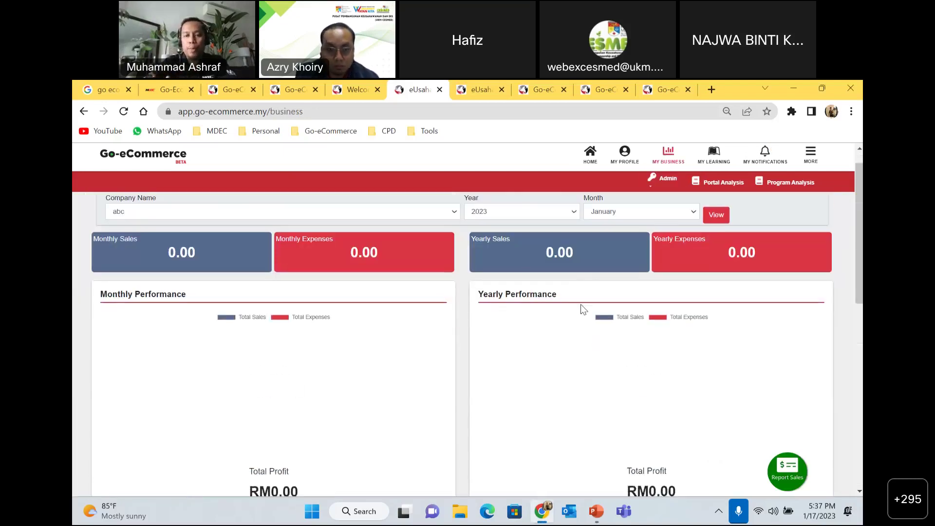
scroll(582, 309, "down", 9)
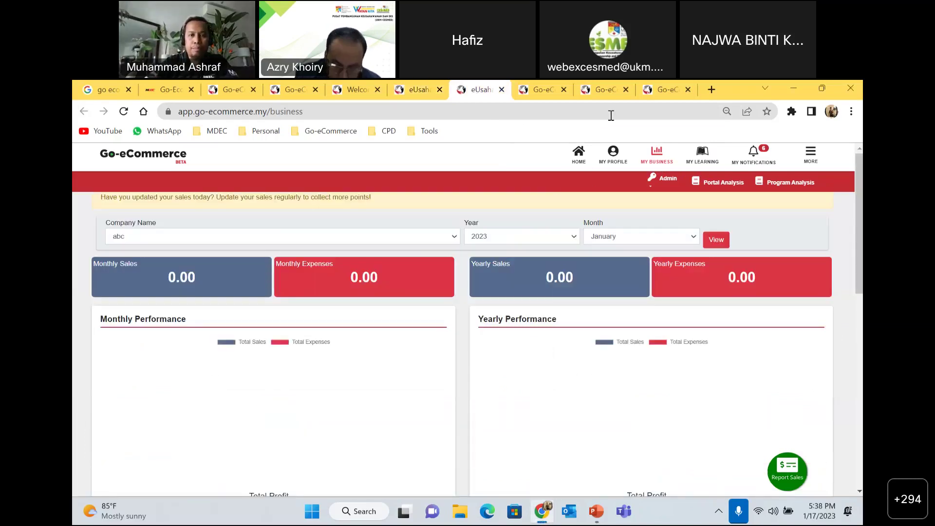
- Switch to the My Learning course categories page and examine the available course categories from start to end
left_click(531, 83)
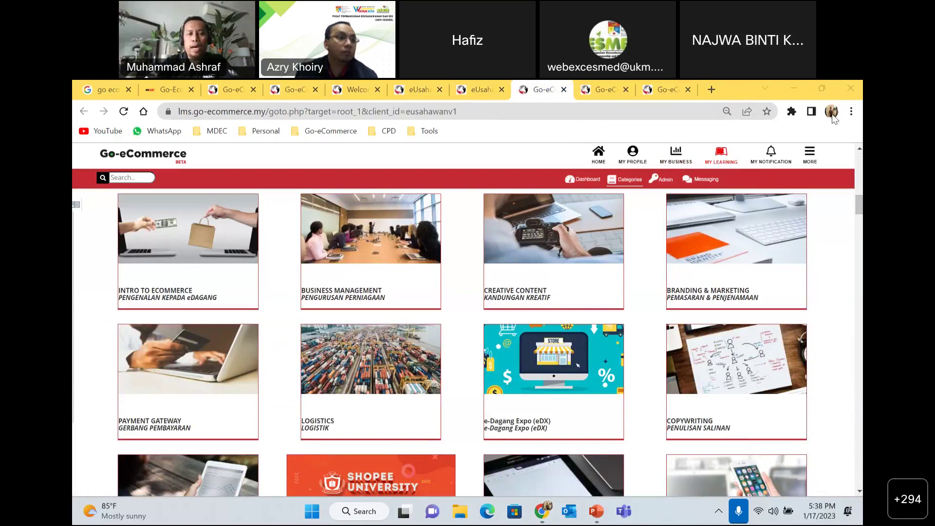
scroll(637, 267, "up", 8)
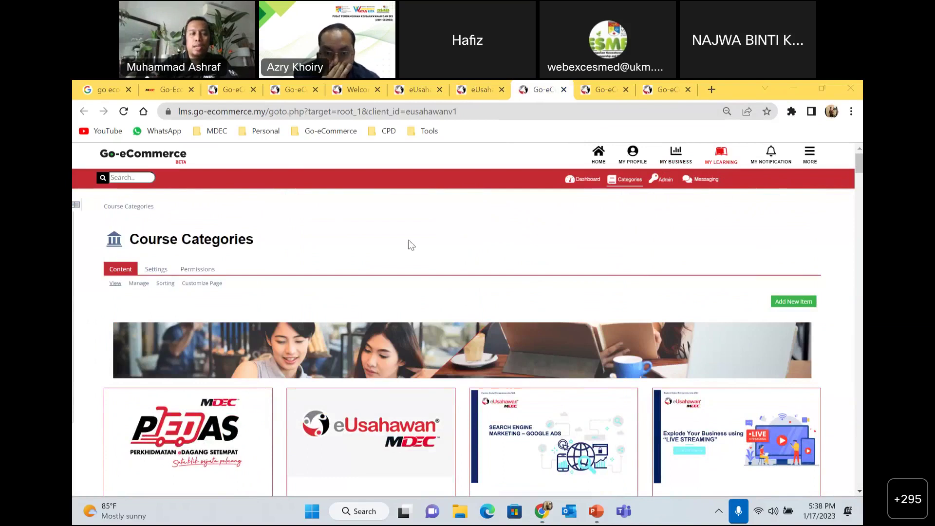
scroll(246, 327, "down", 3)
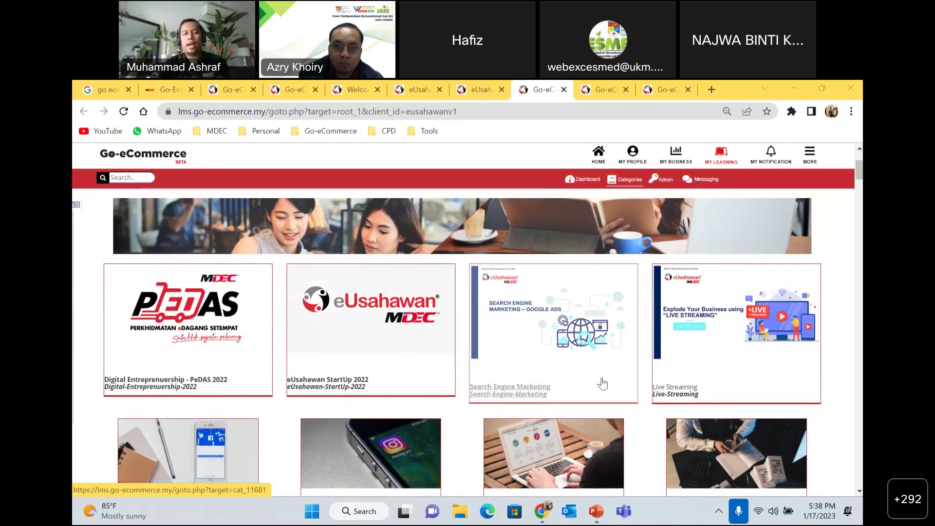
scroll(584, 389, "down", 1)
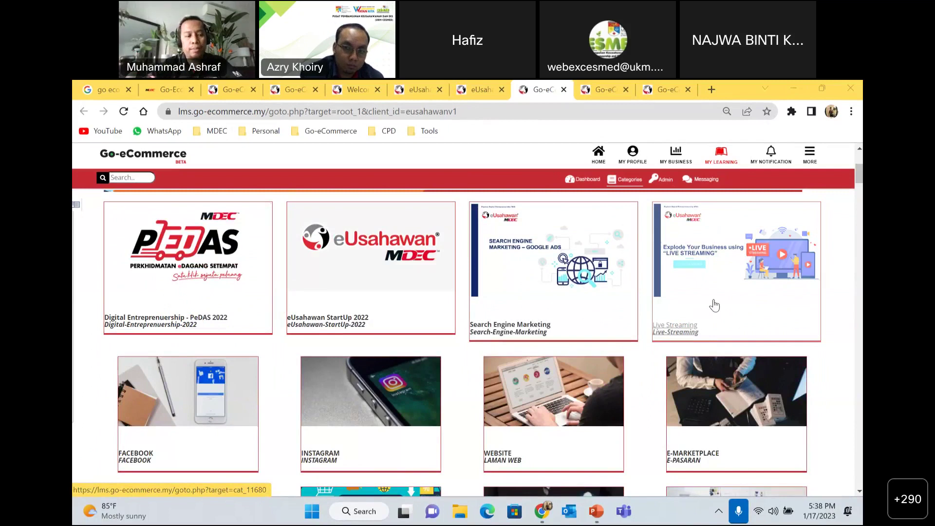
scroll(714, 306, "down", 2)
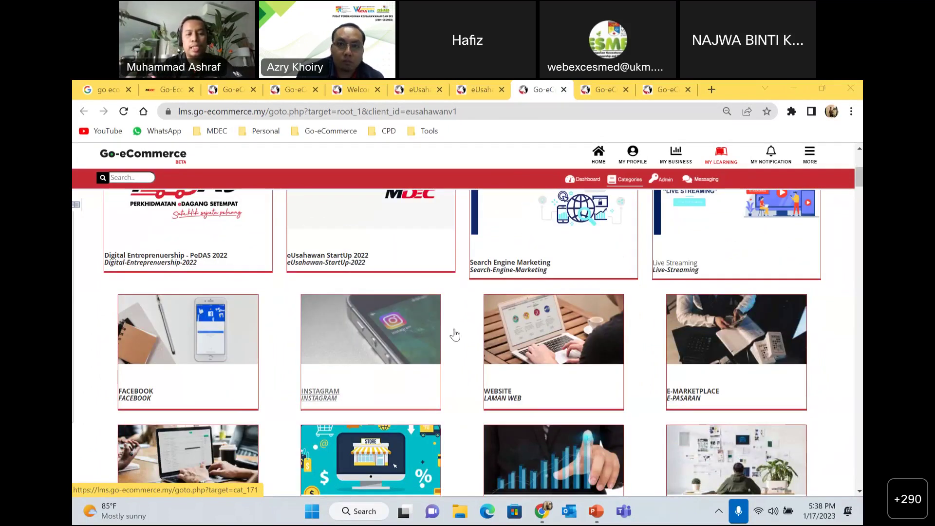
scroll(735, 324, "down", 2)
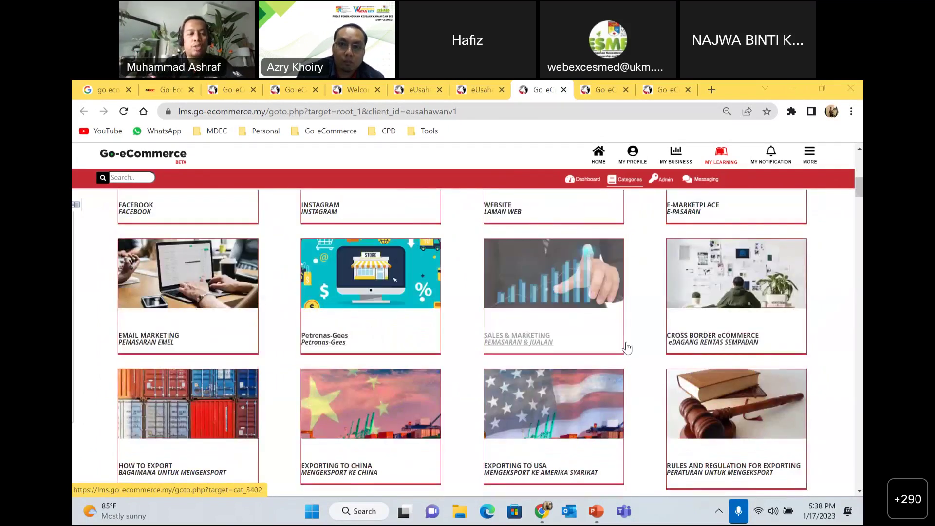
scroll(466, 307, "down", 1)
scroll(466, 304, "down", 3)
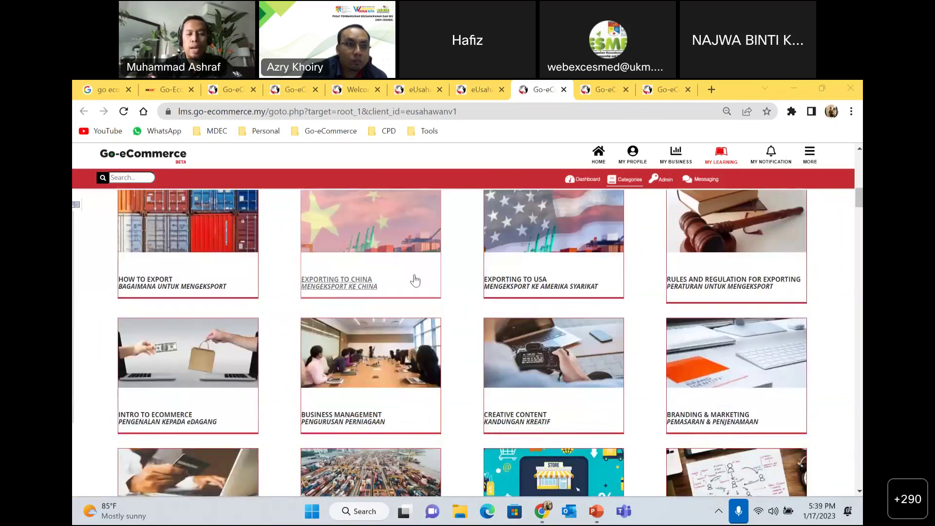
scroll(475, 304, "down", 2)
scroll(482, 301, "down", 2)
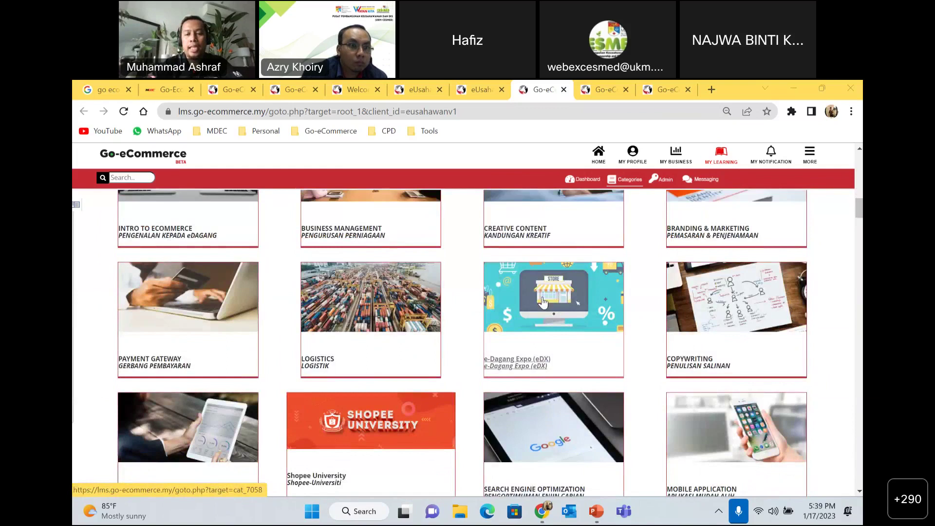
scroll(546, 309, "down", 1)
scroll(522, 308, "down", 3)
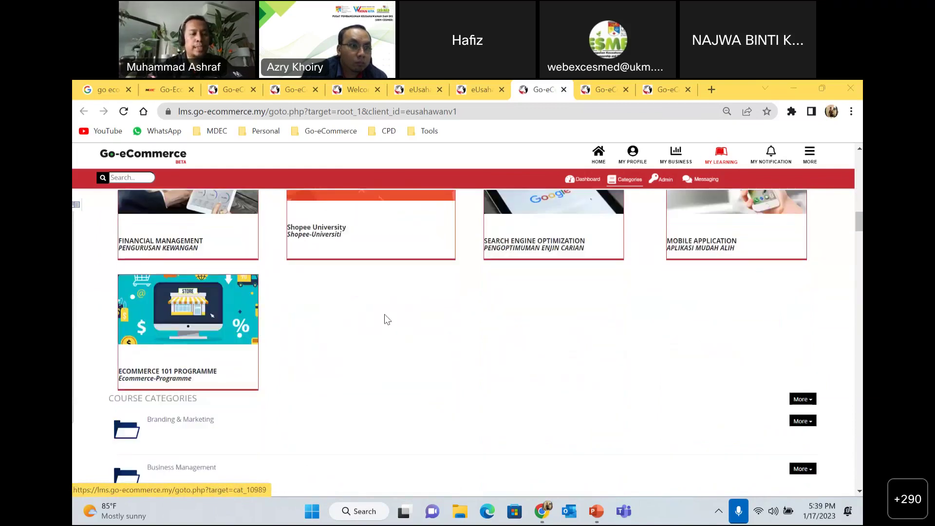
- Review the course category cards in reverse, from the Ecommerce 101 Programme back to the PeDAS 2022 and eUsahawan StartUp 2022 courses
scroll(451, 329, "up", 4)
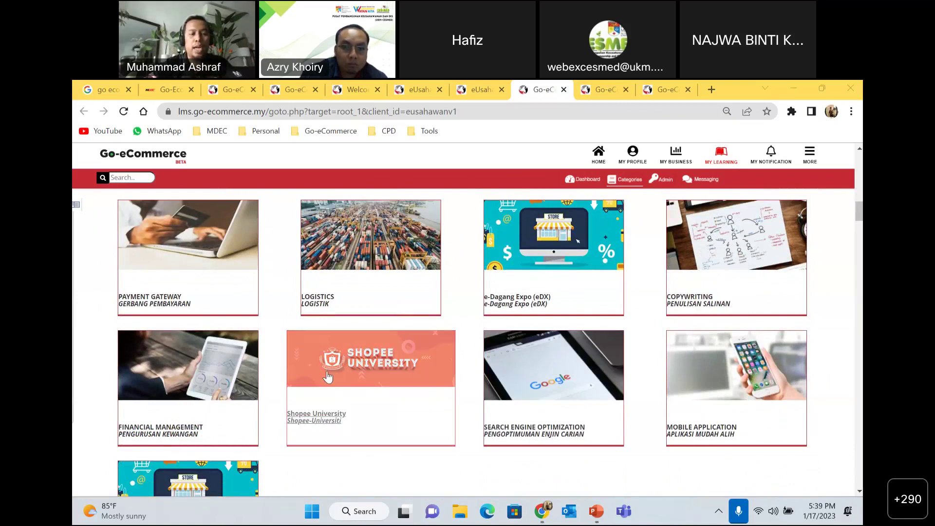
scroll(327, 377, "up", 4)
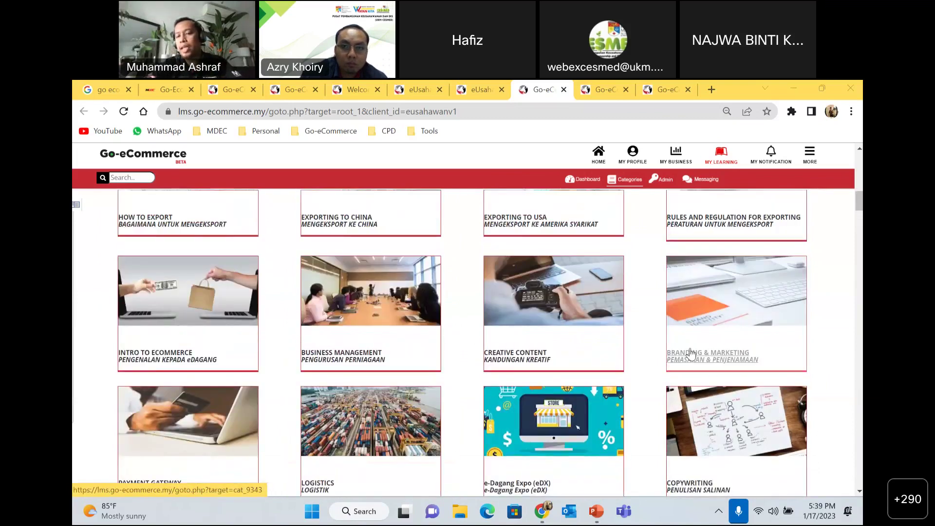
scroll(690, 352, "down", 1)
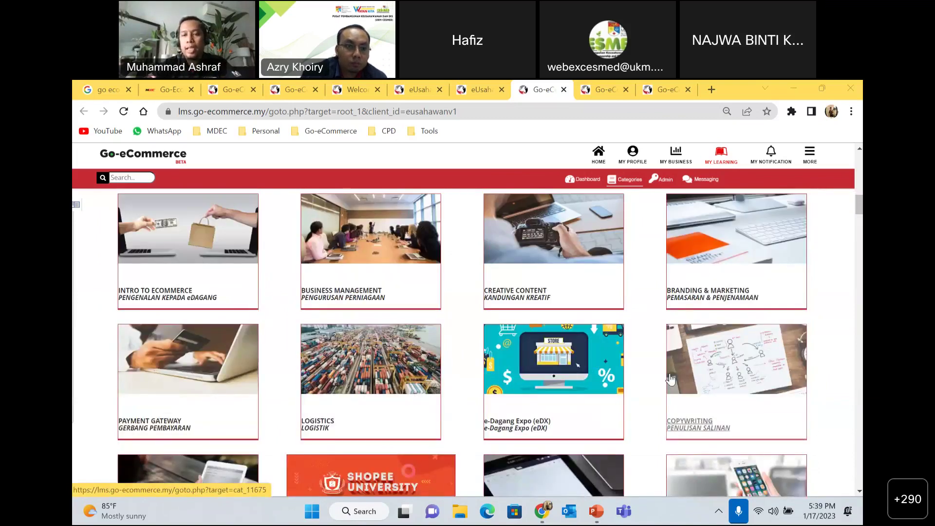
scroll(164, 362, "up", 1)
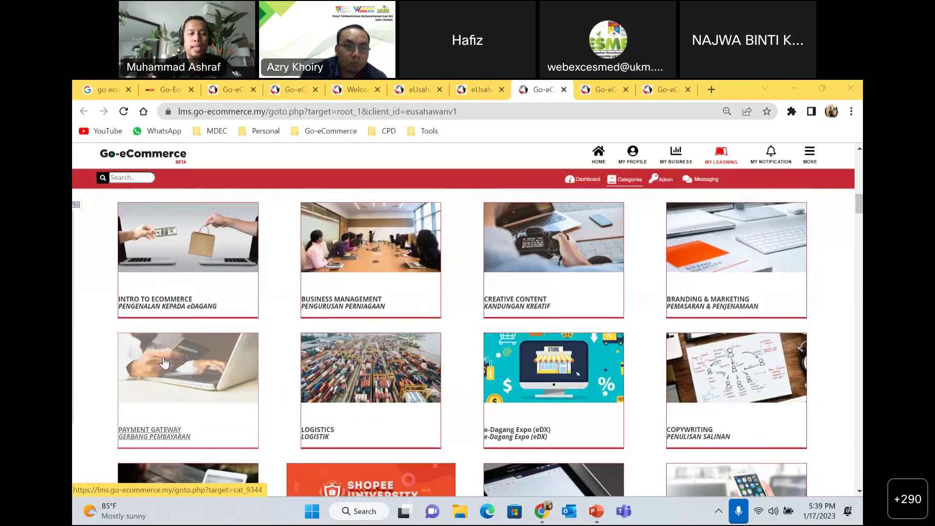
scroll(343, 364, "up", 1)
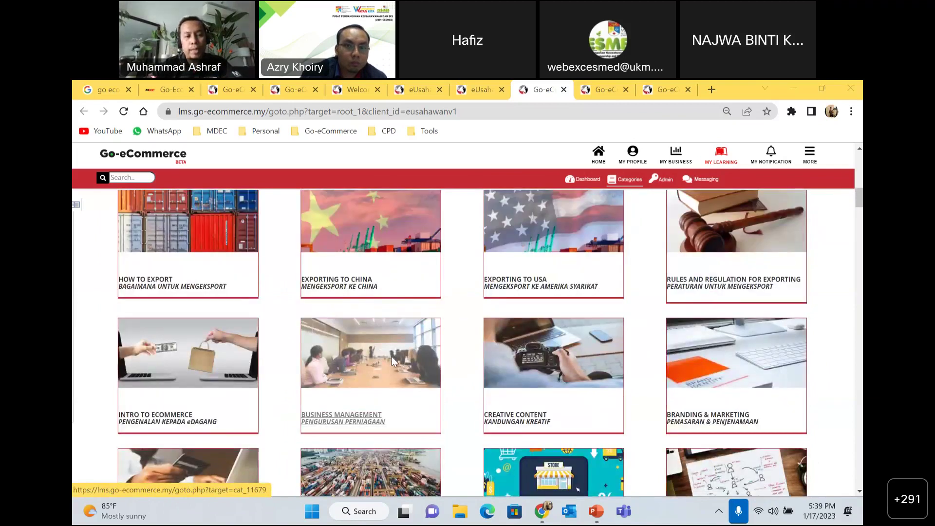
scroll(392, 360, "up", 3)
scroll(392, 364, "up", 4)
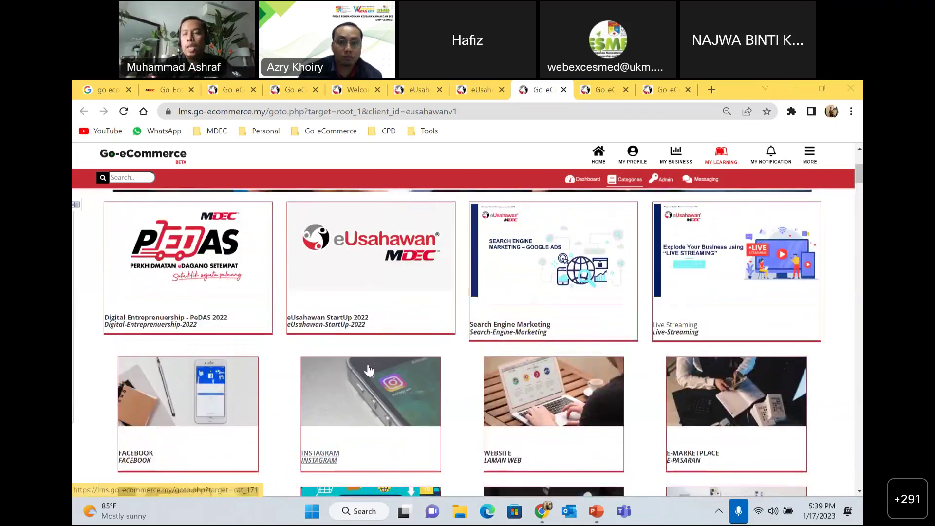